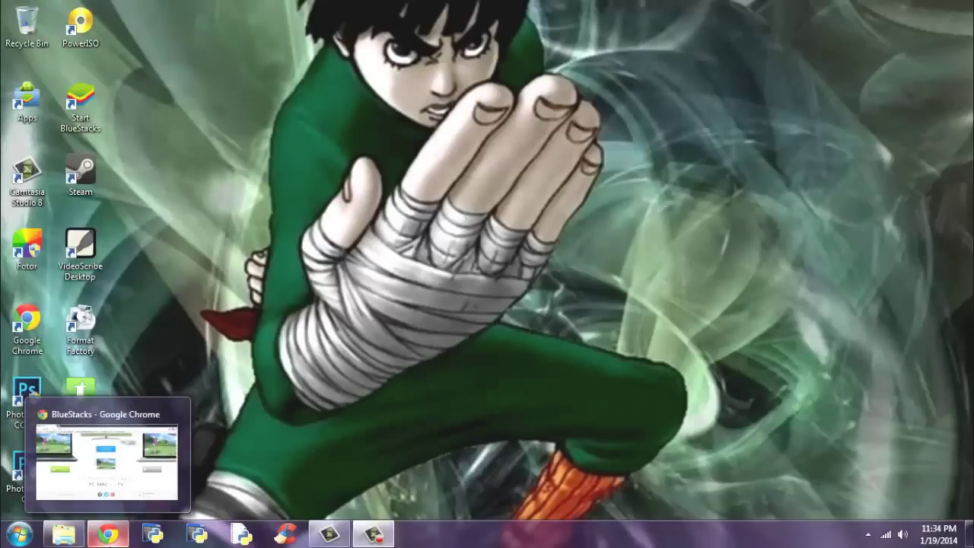
Step: Restore the Chrome window showing the BlueStacks home page at bluestacks.com
click(108, 534)
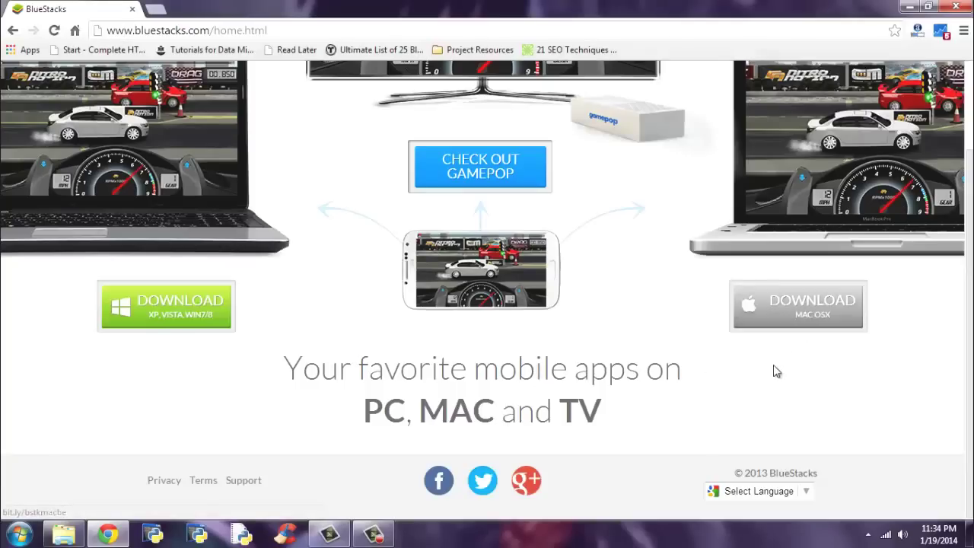
Step: Minimize Chrome, launch BlueStacks from the desktop icon, and position its window
click(908, 7)
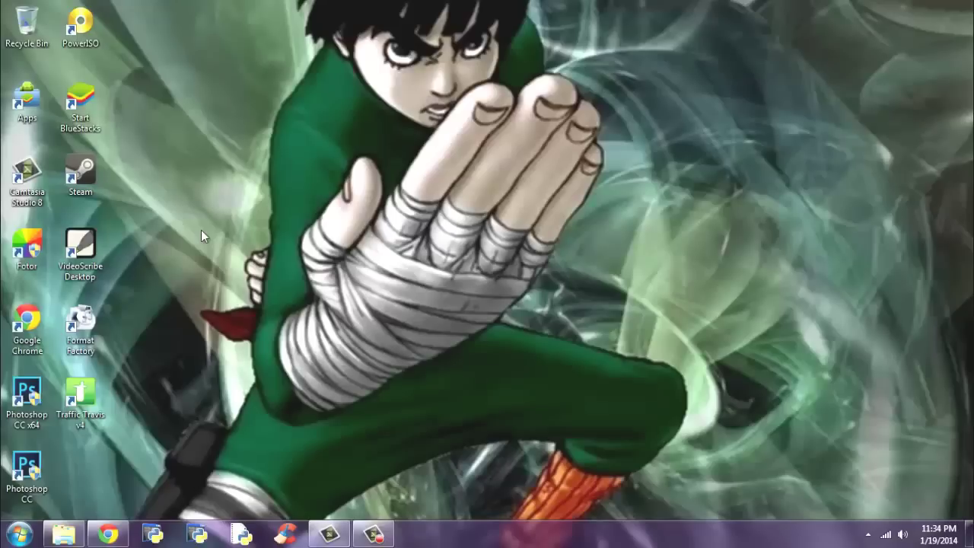
double_click(83, 114)
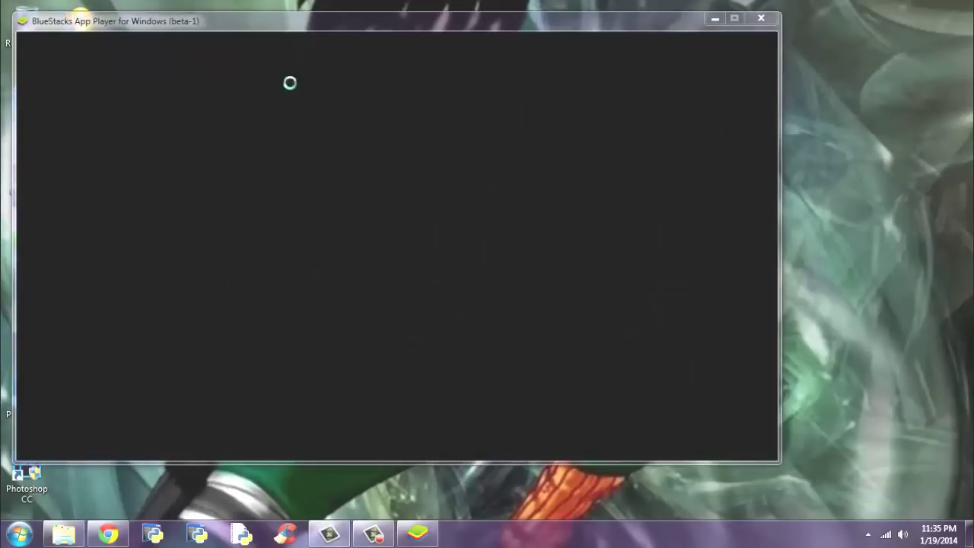
drag(361, 20, 440, 48)
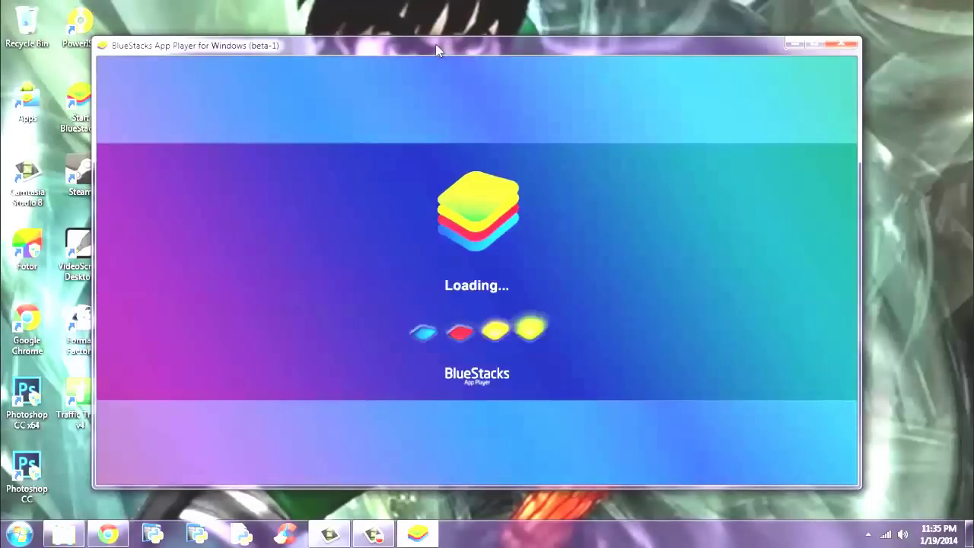
drag(440, 46, 424, 46)
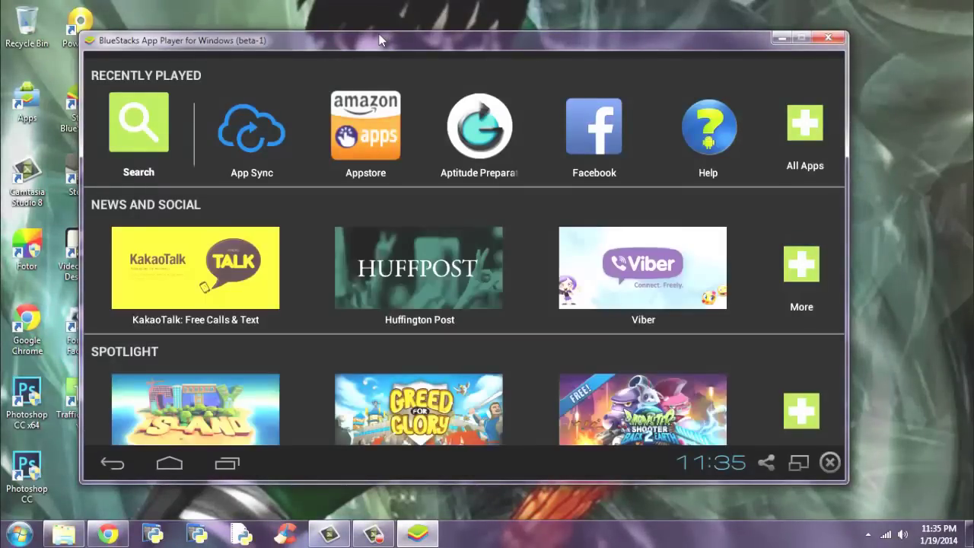
Step: Search the Play Store in BlueStacks for 'whatsapp'
click(143, 122)
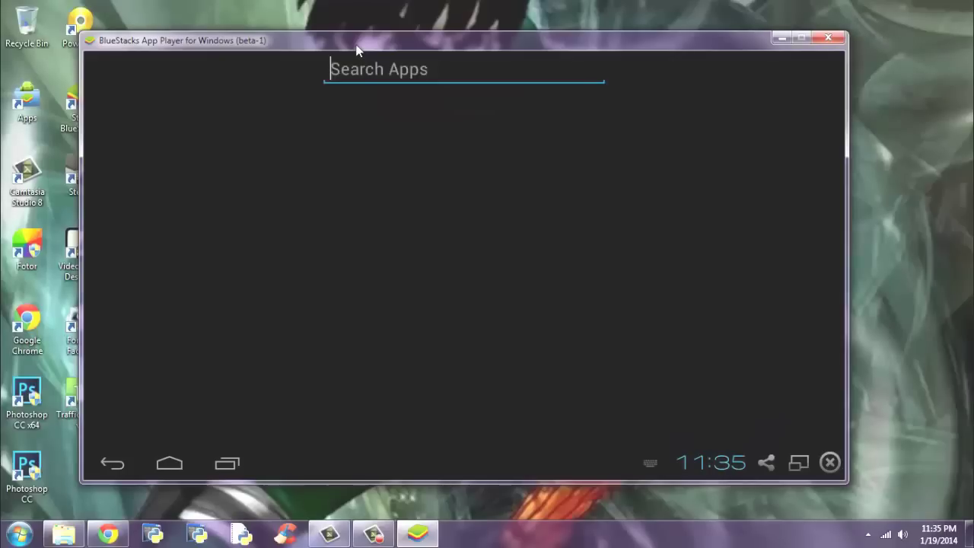
text(whats)
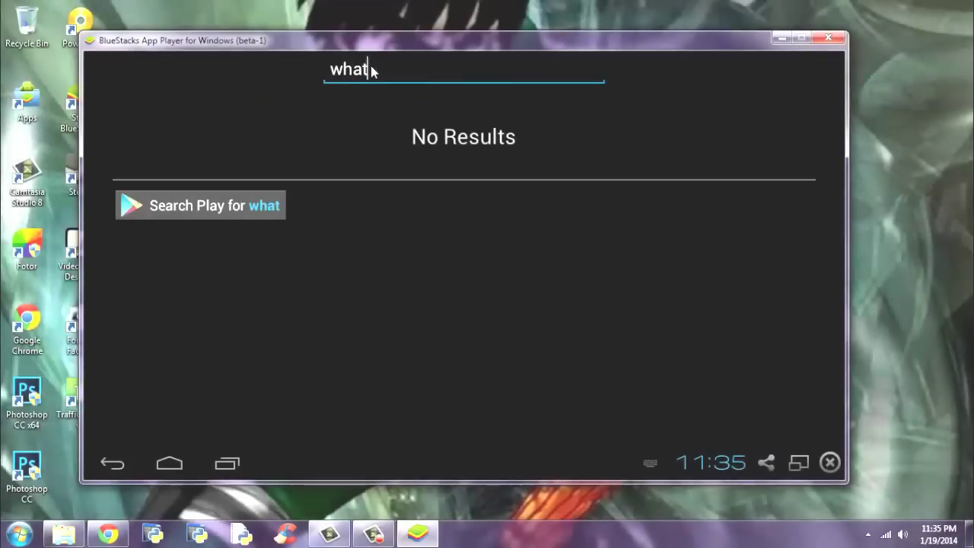
text(app)
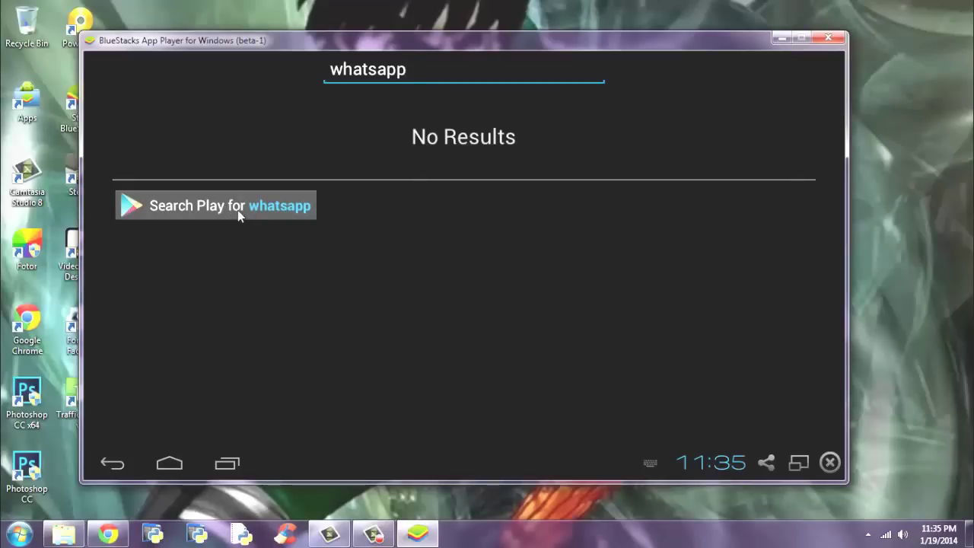
click(237, 210)
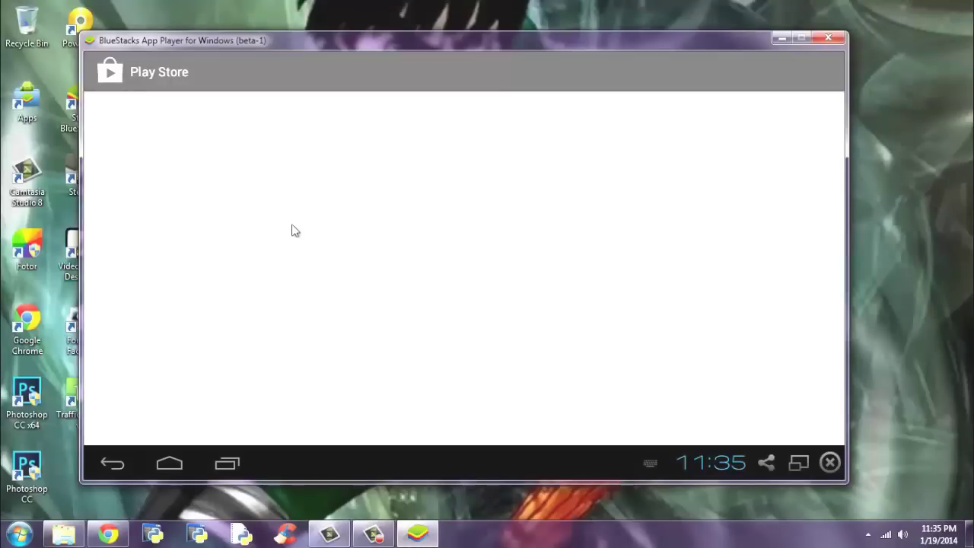
drag(509, 46, 539, 47)
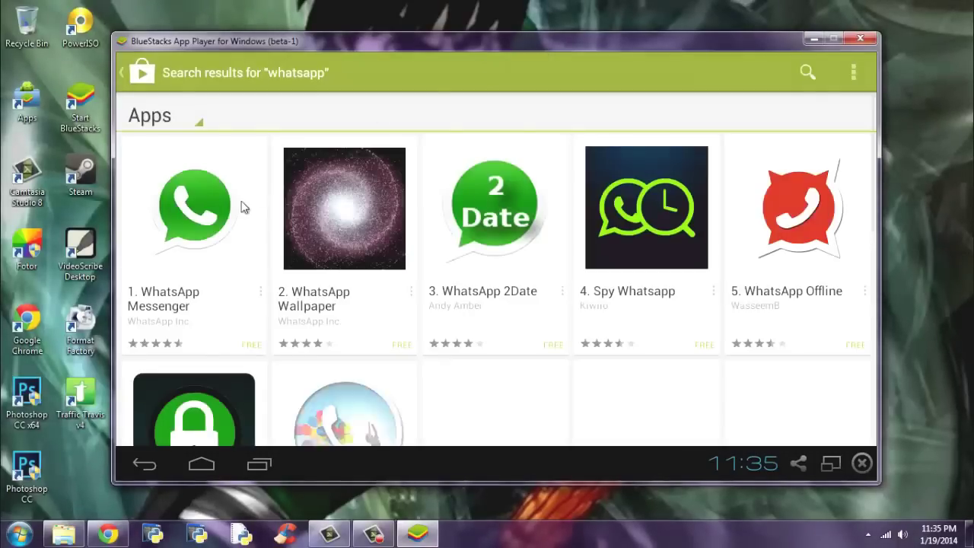
Step: Install WhatsApp Messenger from its Play Store page, accepting the requested permissions
click(238, 209)
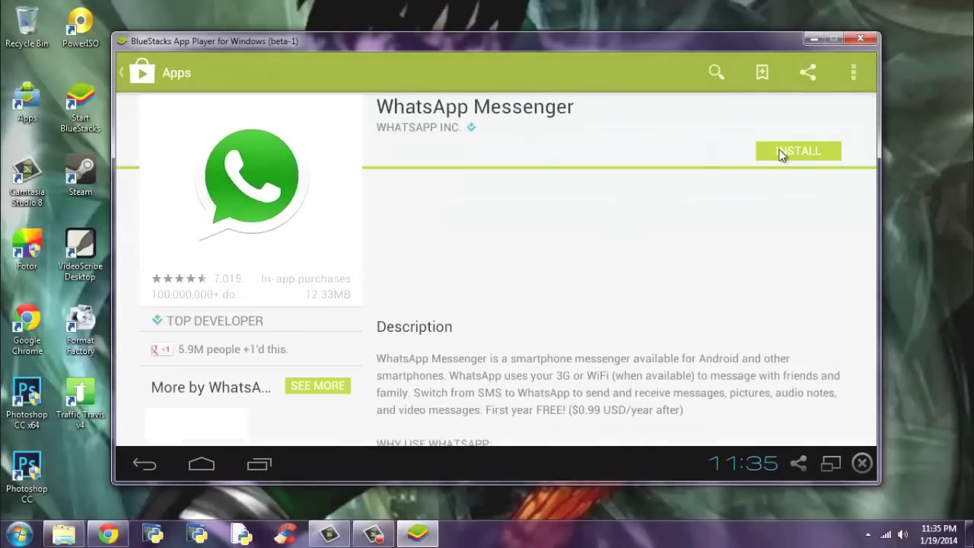
click(782, 152)
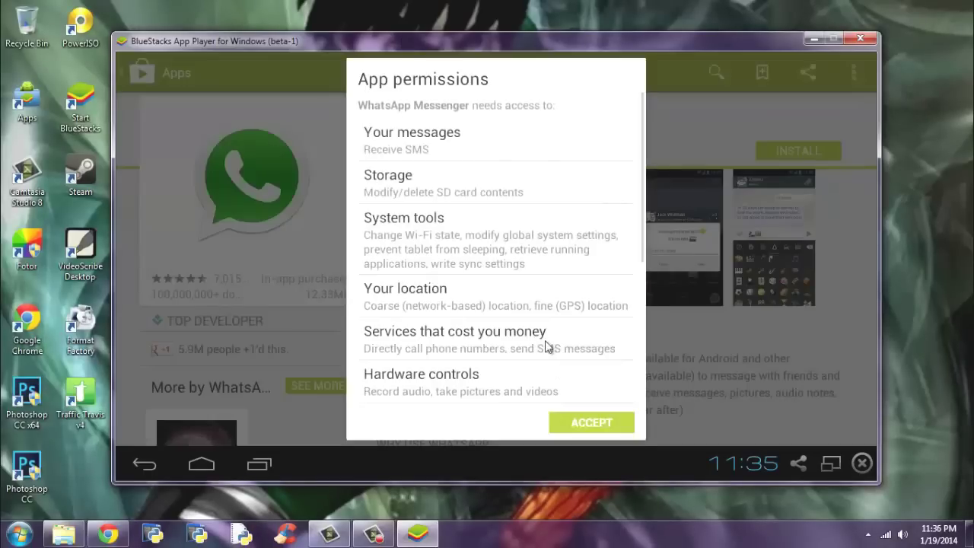
click(571, 417)
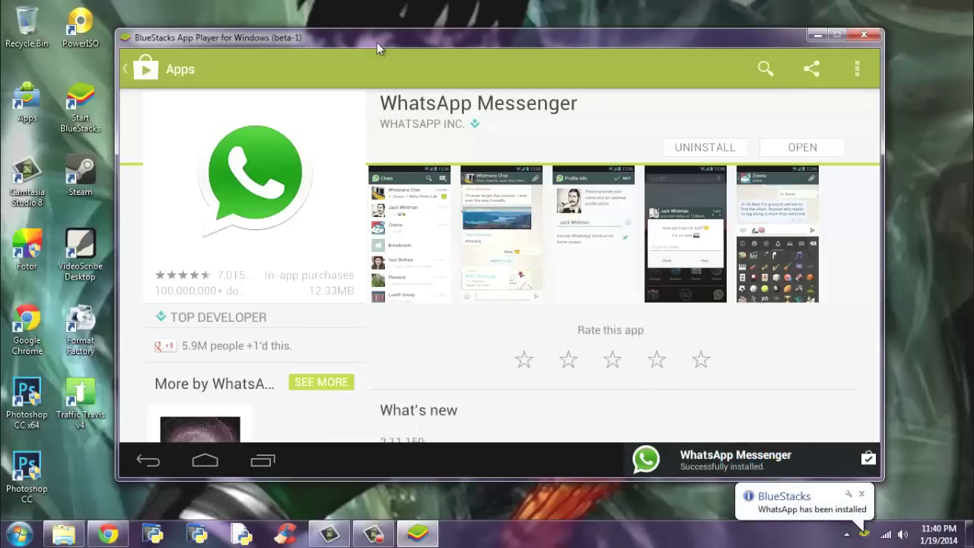
Step: Open the newly installed WhatsApp and agree to its terms
click(804, 147)
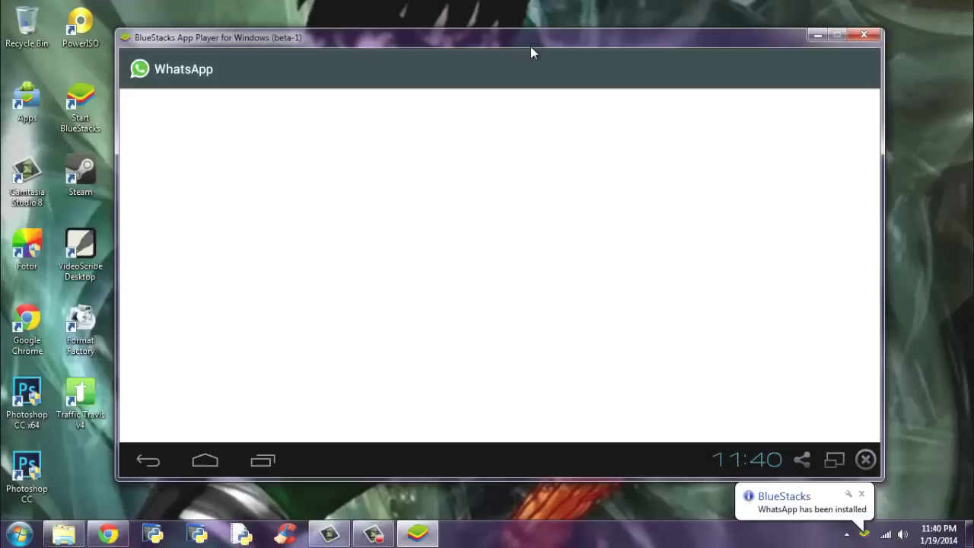
drag(229, 36, 206, 35)
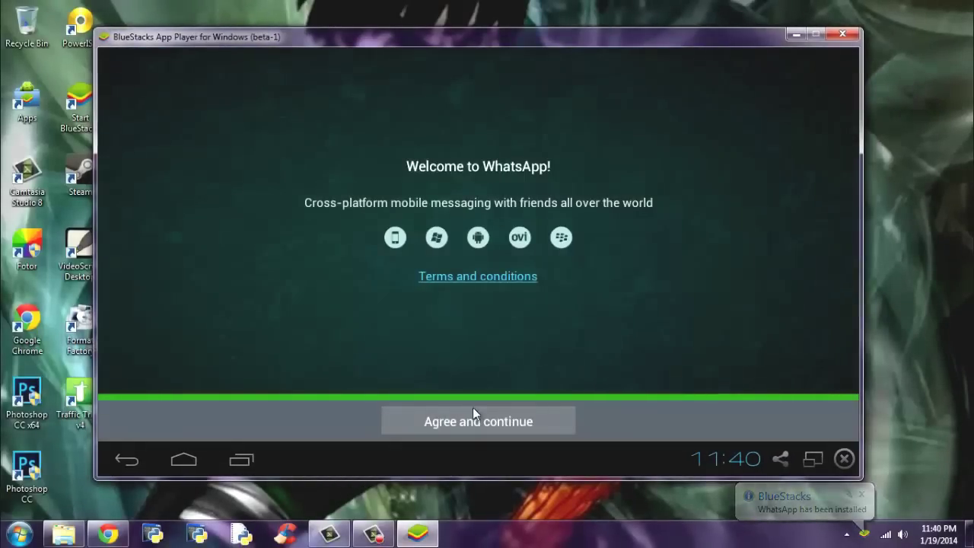
click(471, 425)
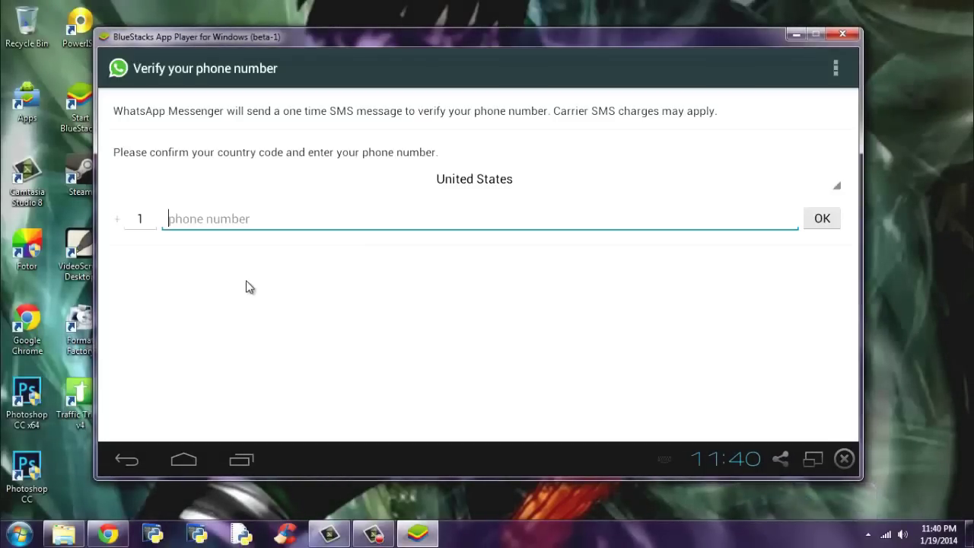
Step: Choose India (+91) as the verification country on the phone-number screen
click(145, 219)
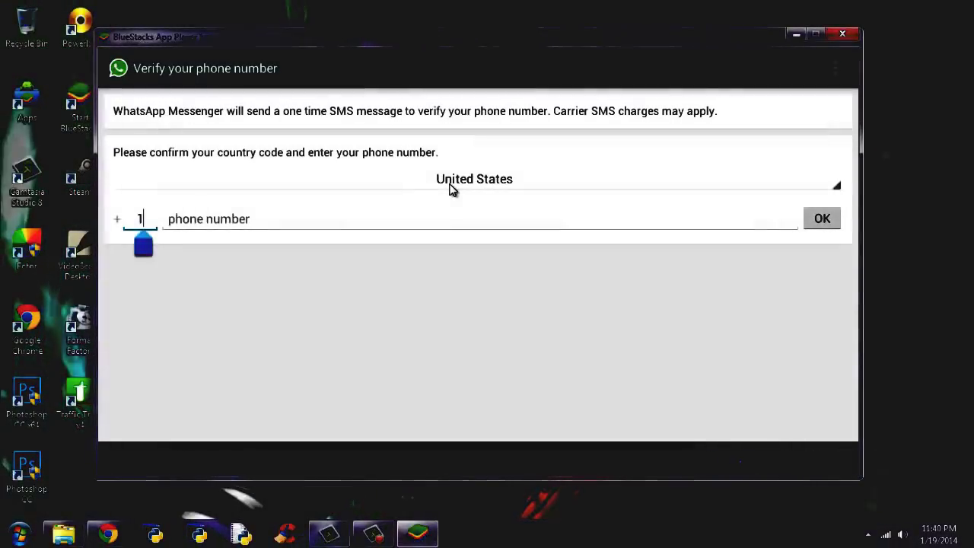
click(450, 189)
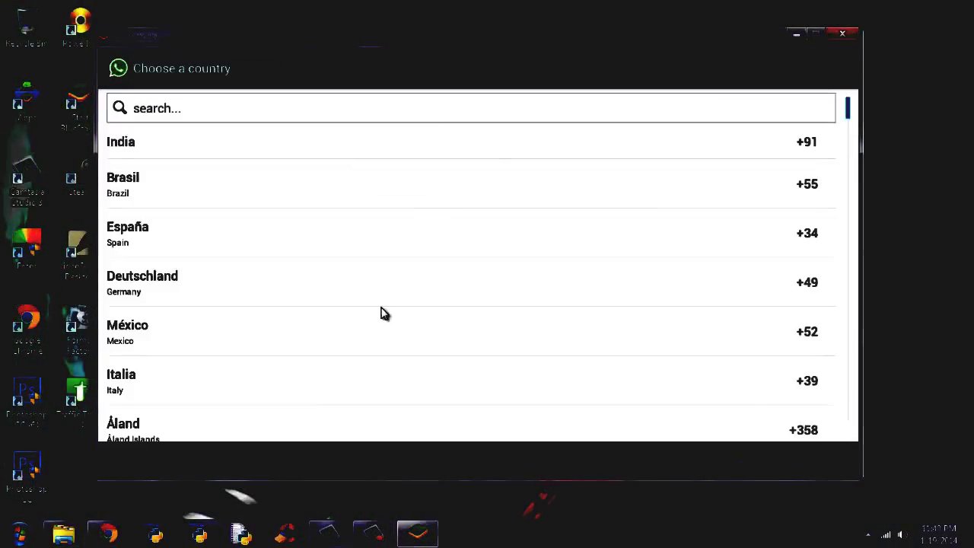
click(248, 152)
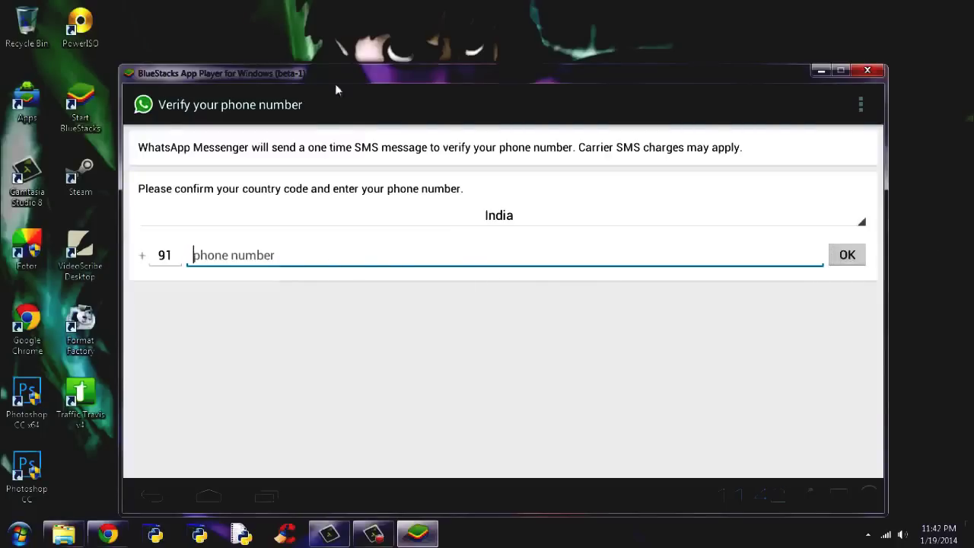
drag(365, 82, 445, 59)
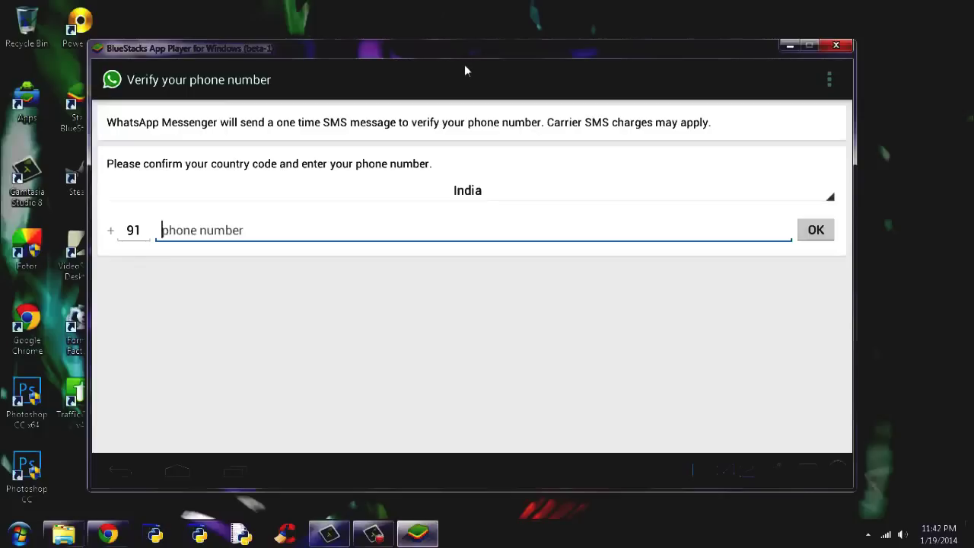
mouse_move(433, 63)
mouse_down()
mouse_move(446, 67)
mouse_move(433, 67)
mouse_up()
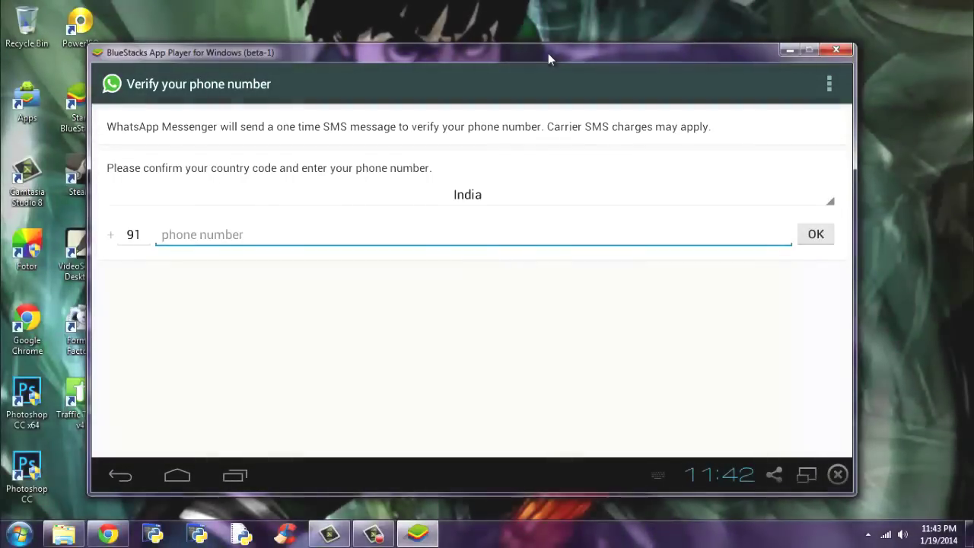
Step: Minimize BlueStacks, bring Chrome back, and open a new blank tab
click(780, 50)
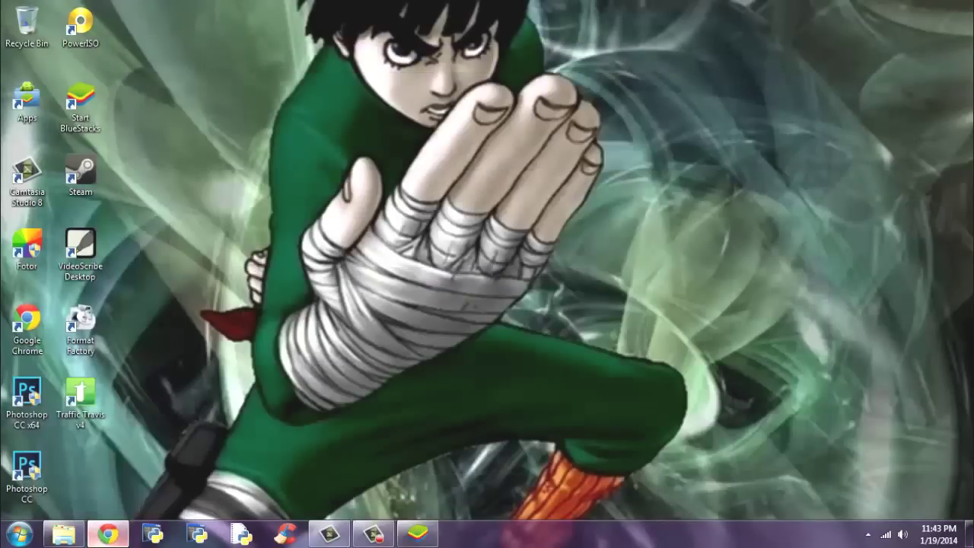
click(109, 534)
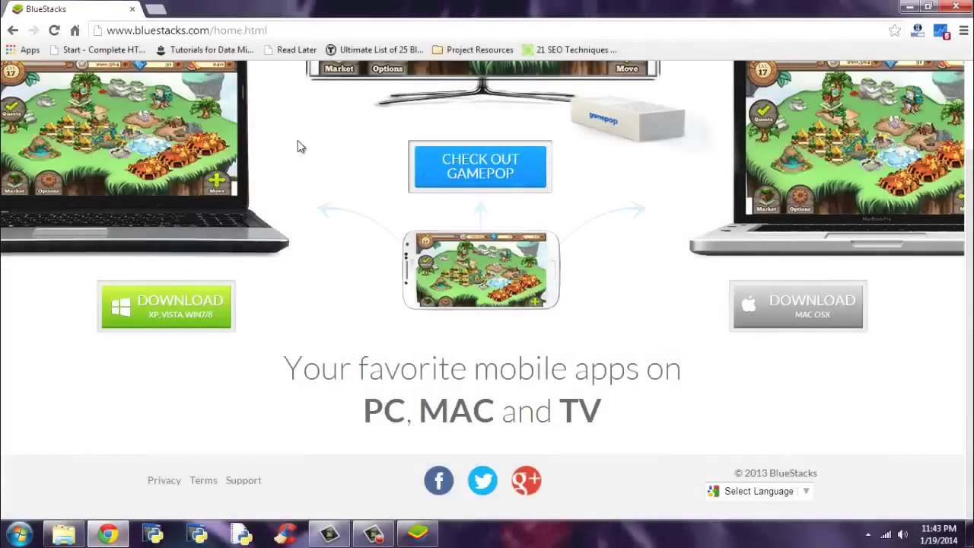
key(ctrl+t)
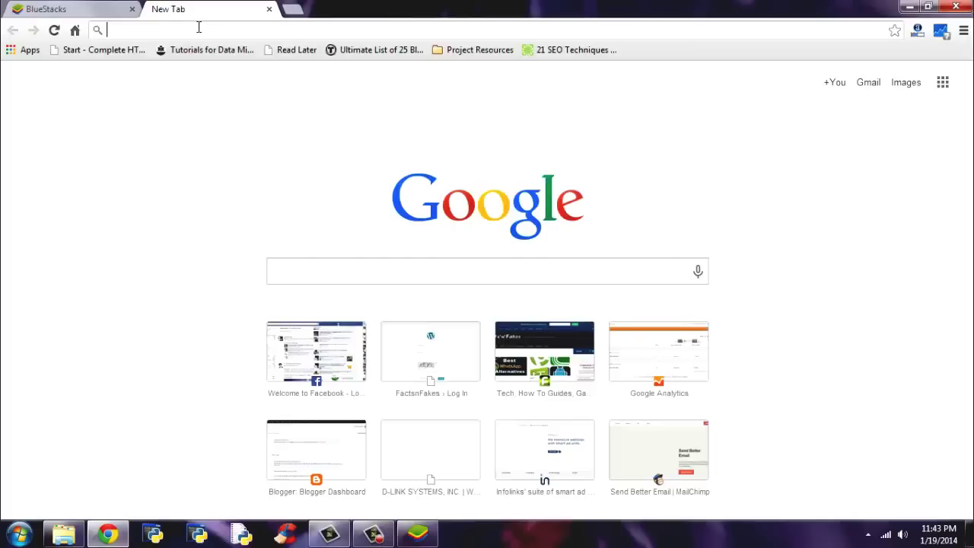
Step: Load youwave.com in the new tab and scroll through the page
text(youwave.com)
key(Return)
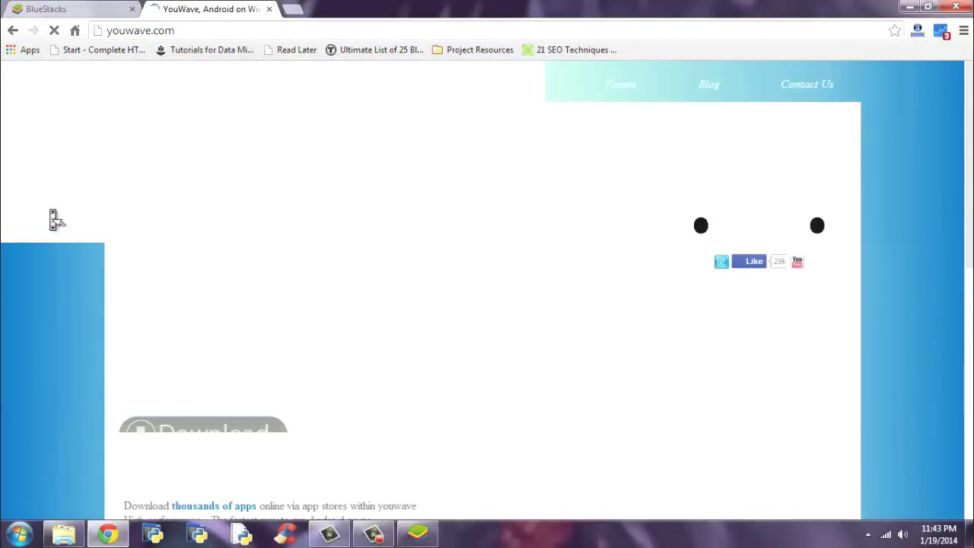
scroll(54, 219, down, 4)
scroll(55, 219, down, 1)
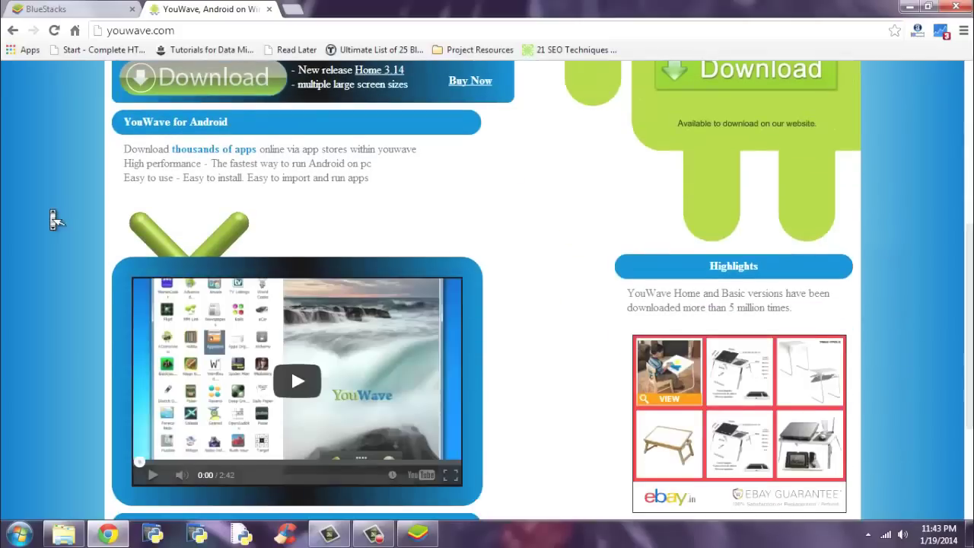
scroll(55, 219, down, 3)
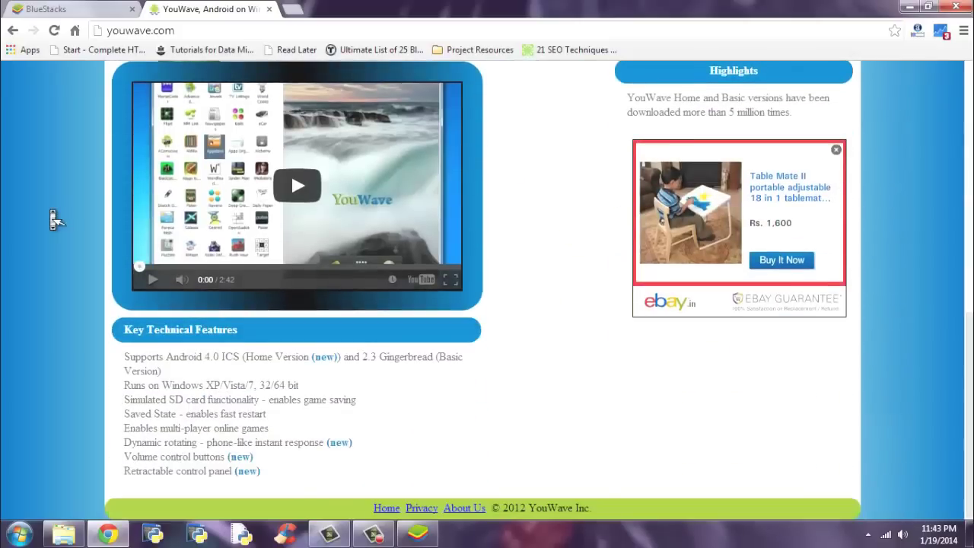
scroll(54, 219, up, 8)
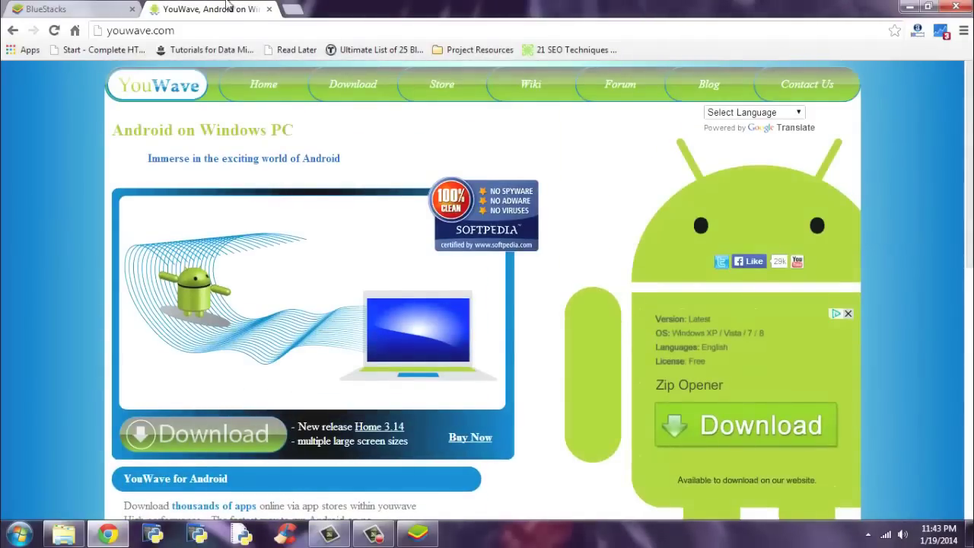
Step: Switch back to the BlueStacks tab and close the YouWave tab
click(87, 5)
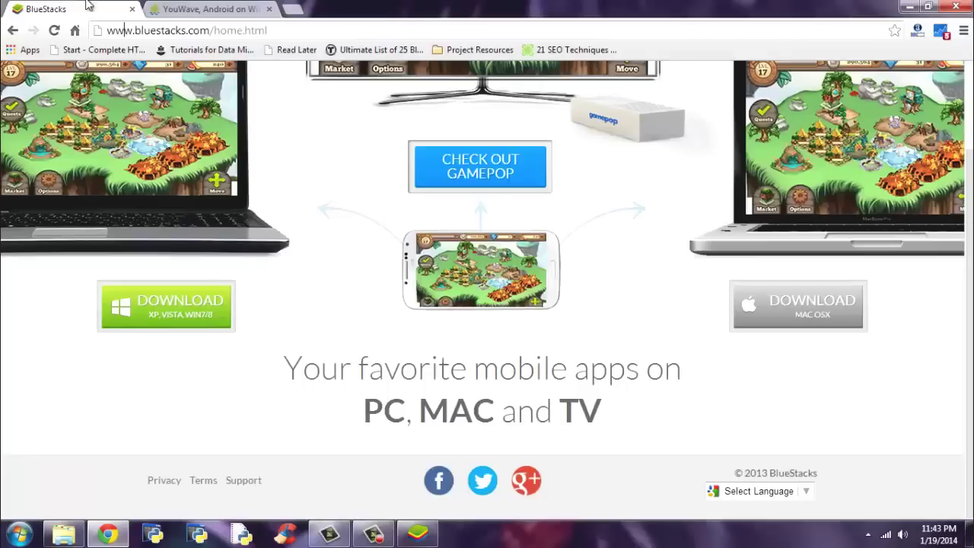
click(266, 7)
scroll(579, 153, up, 2)
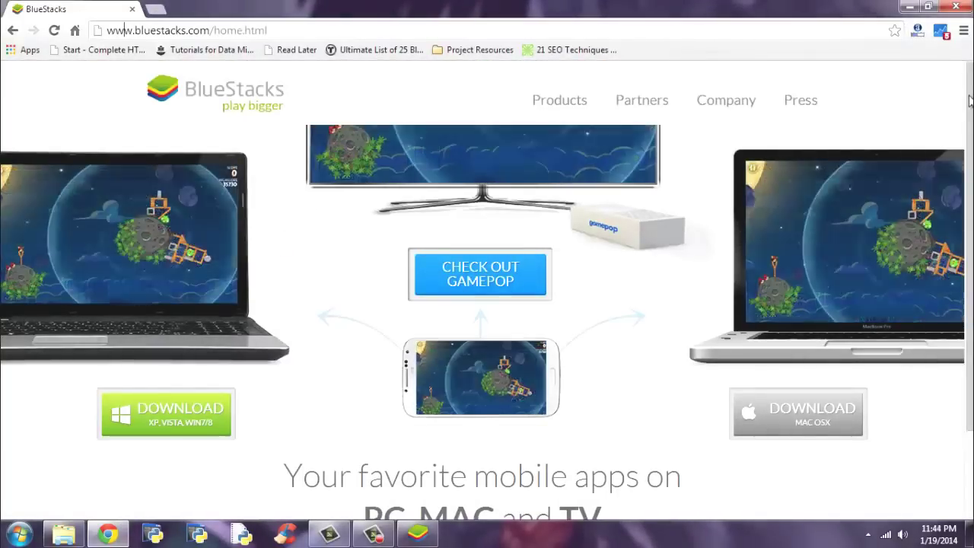